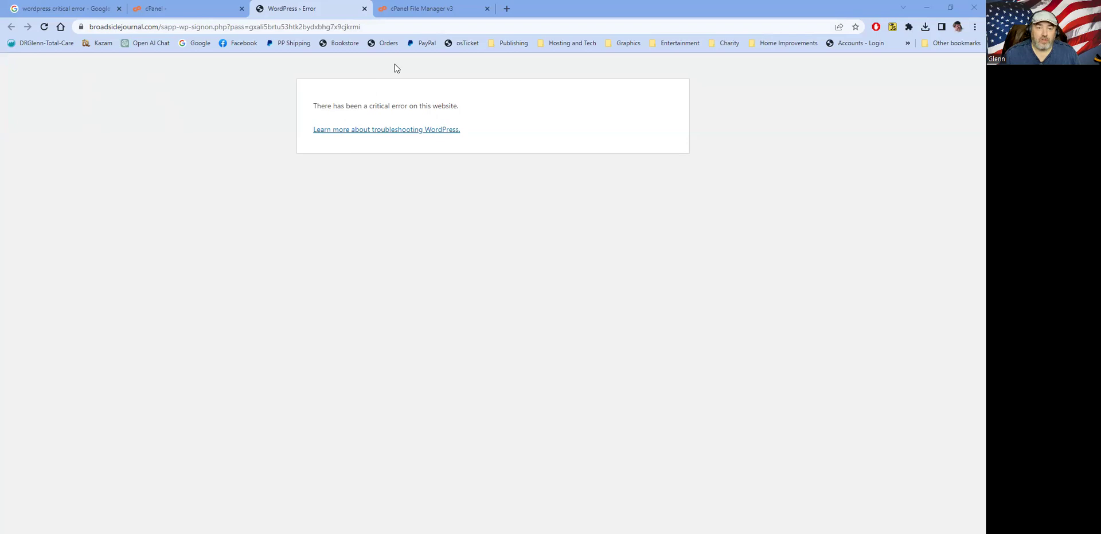
In File Manager, open public_html/wp-content and select the plugins folder
{"action": "left_click", "coordinate": [427, 13]}
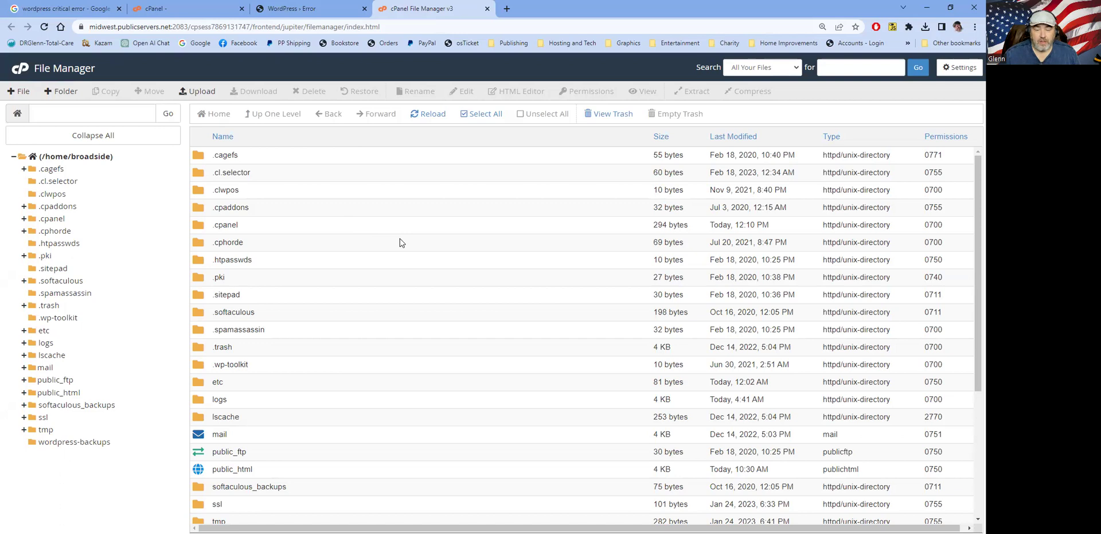
{"action": "scroll", "coordinate": [401, 243], "scroll_direction": "down", "scroll_amount": 5}
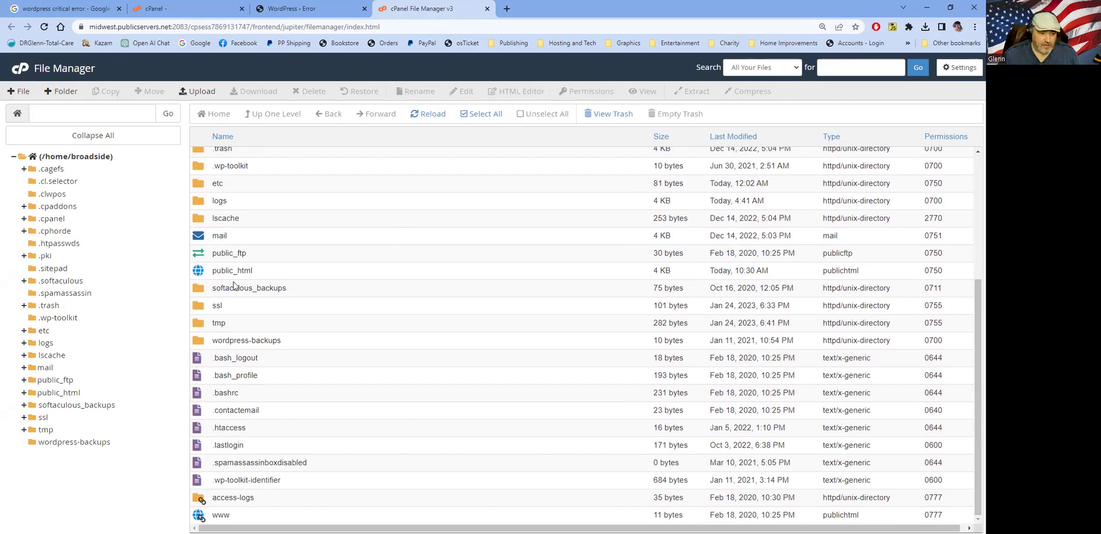
{"action": "left_click", "coordinate": [199, 274]}
{"action": "double_click", "coordinate": [199, 275]}
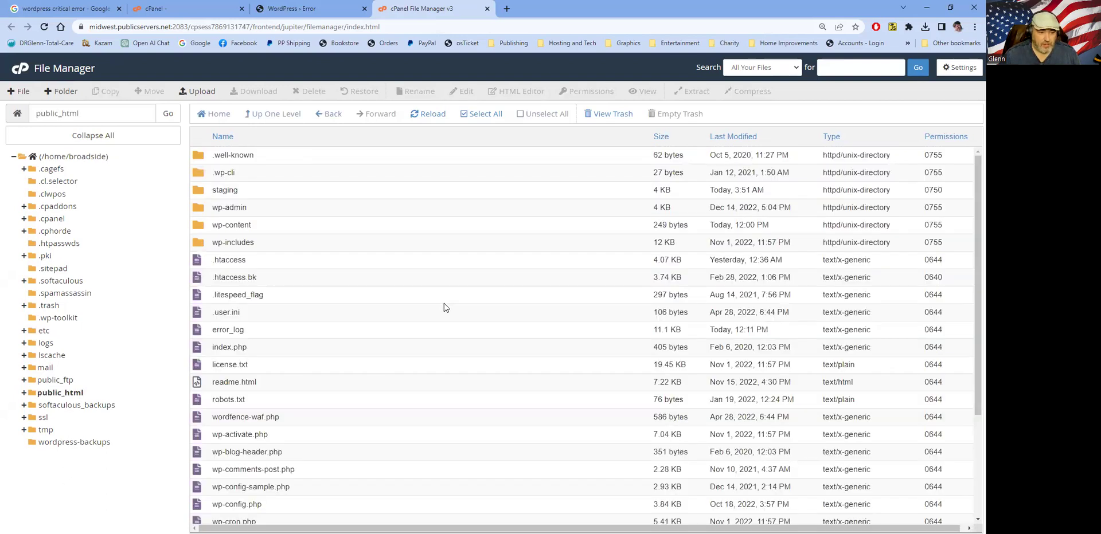
{"action": "double_click", "coordinate": [197, 229]}
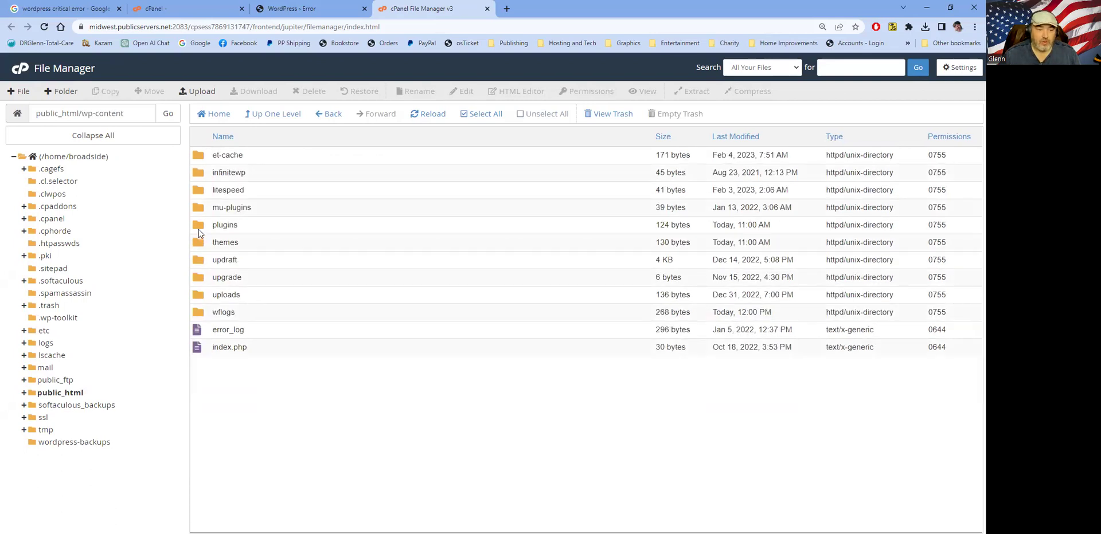
{"action": "left_click", "coordinate": [198, 229]}
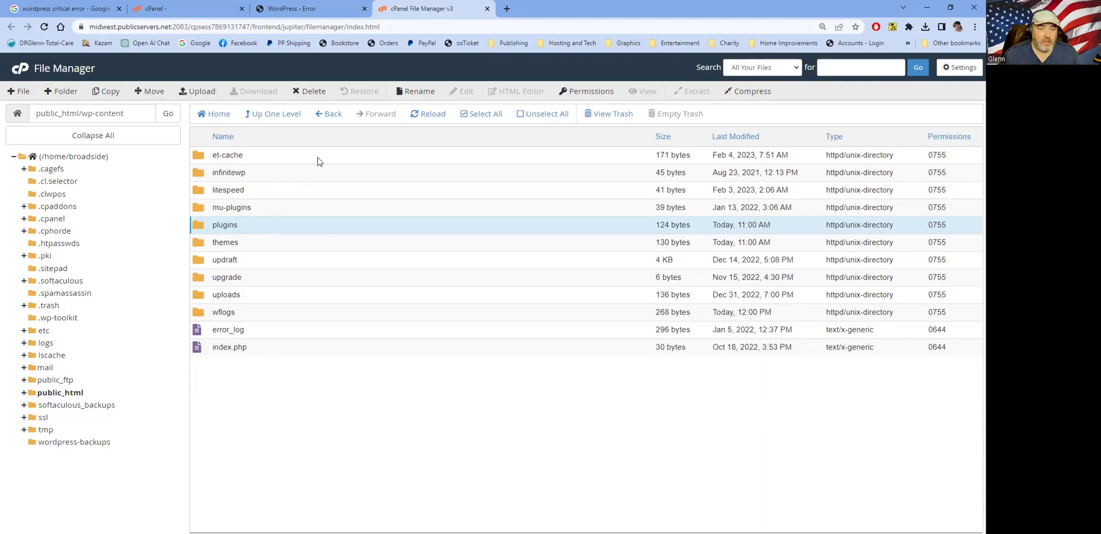
Rename the plugins folder to 'plugins-'
{"action": "left_click", "coordinate": [414, 93]}
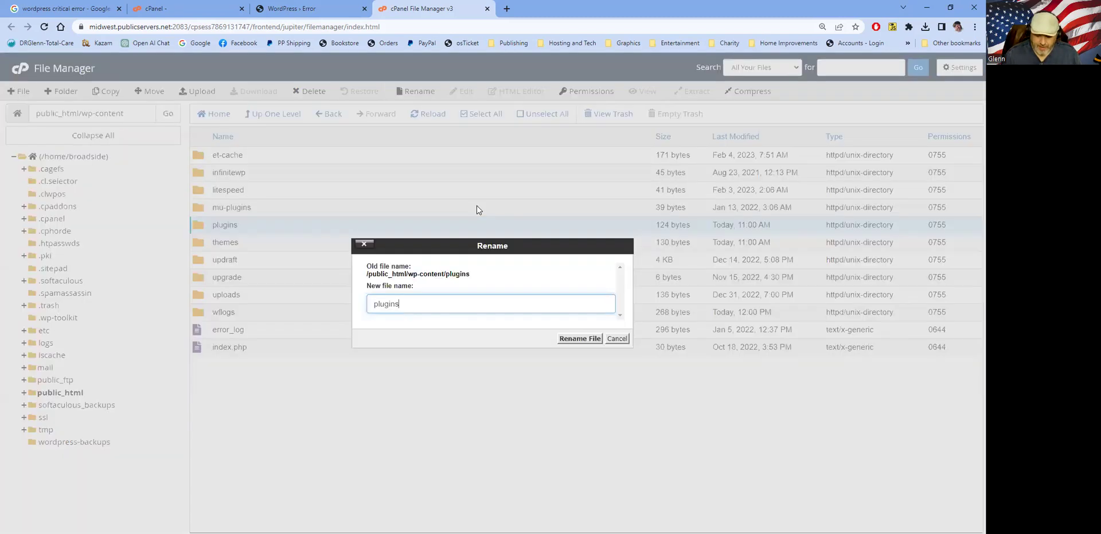
{"action": "type", "text": "-"}
{"action": "key", "text": "Return"}
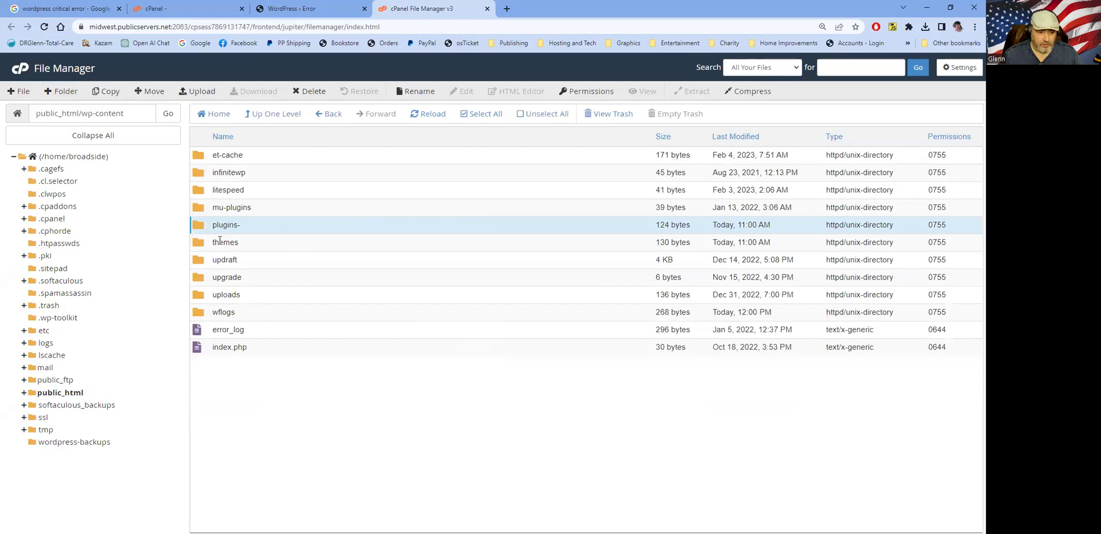
Create a new empty folder named 'plugins' in wp-content
{"action": "left_click", "coordinate": [64, 96]}
{"action": "type", "text": "plugins"}
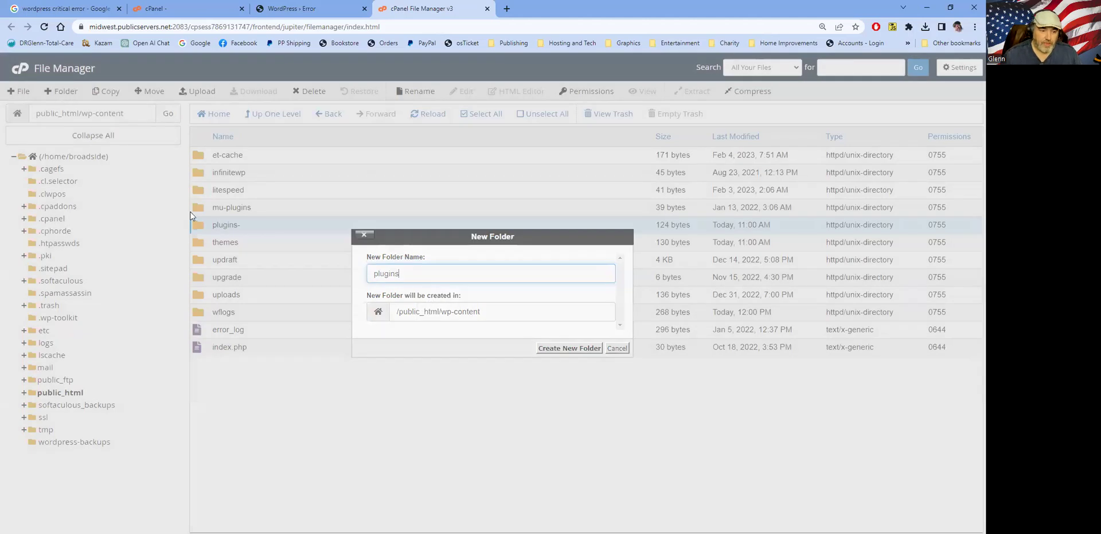
{"action": "key", "text": "Return"}
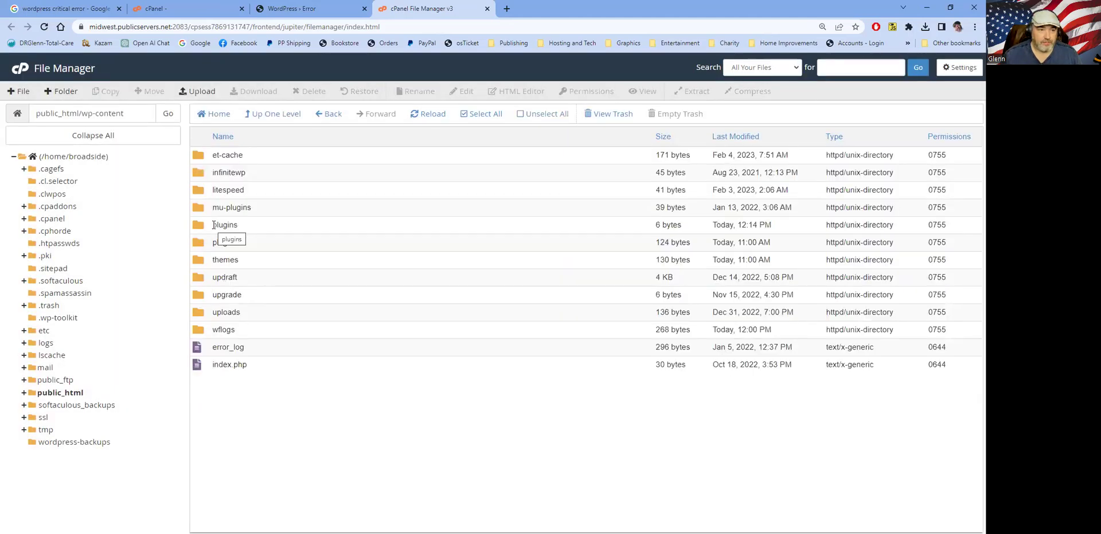
{"action": "left_click", "coordinate": [314, 5]}
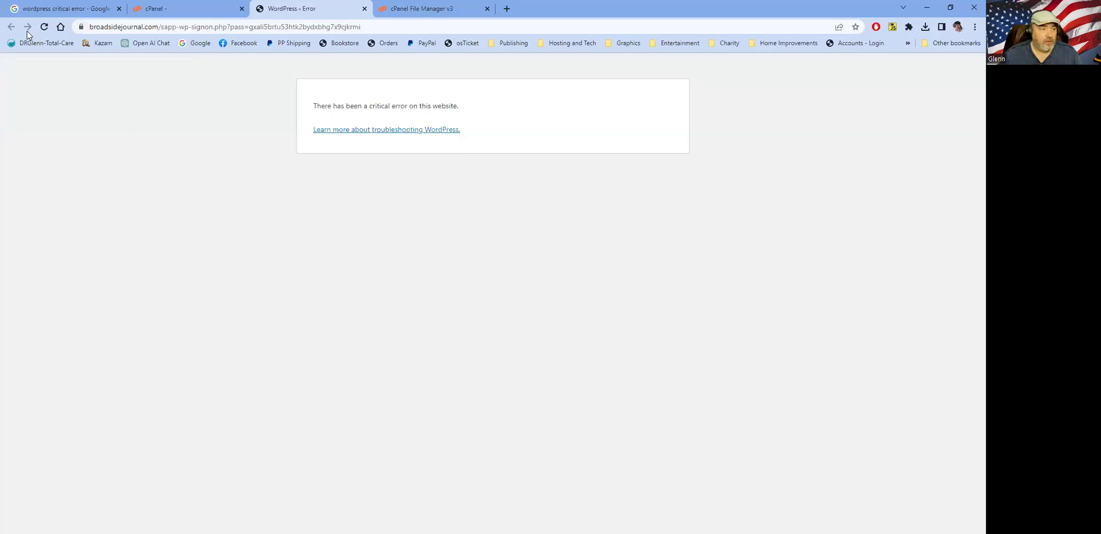
Reload the site so the WordPress Dashboard loads instead of the critical error
{"action": "left_click", "coordinate": [45, 27]}
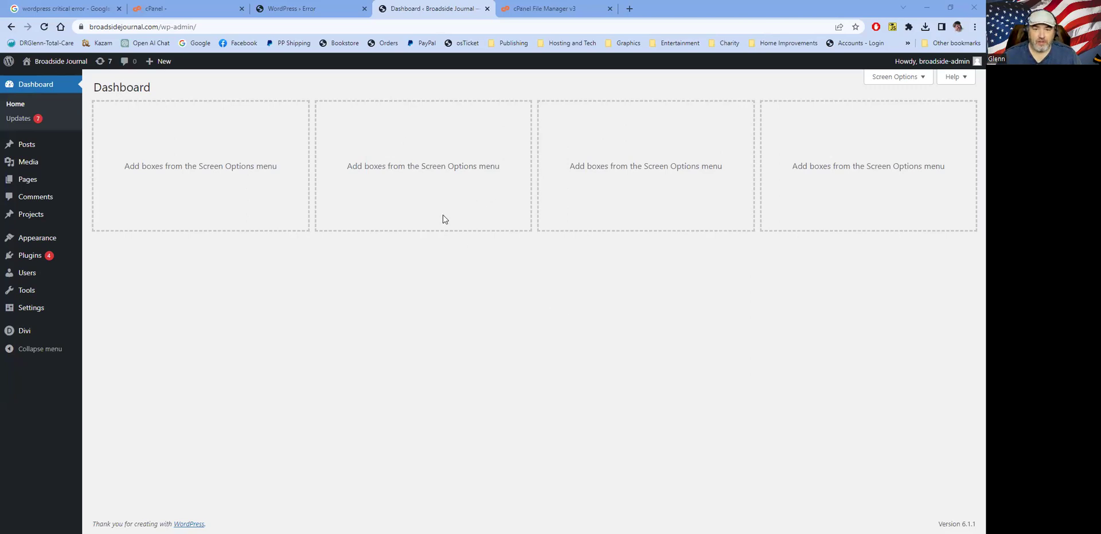
Check plugins- in wp-content, then open and reload Installed Plugins, which now lists no plugins
{"action": "left_click", "coordinate": [539, 10]}
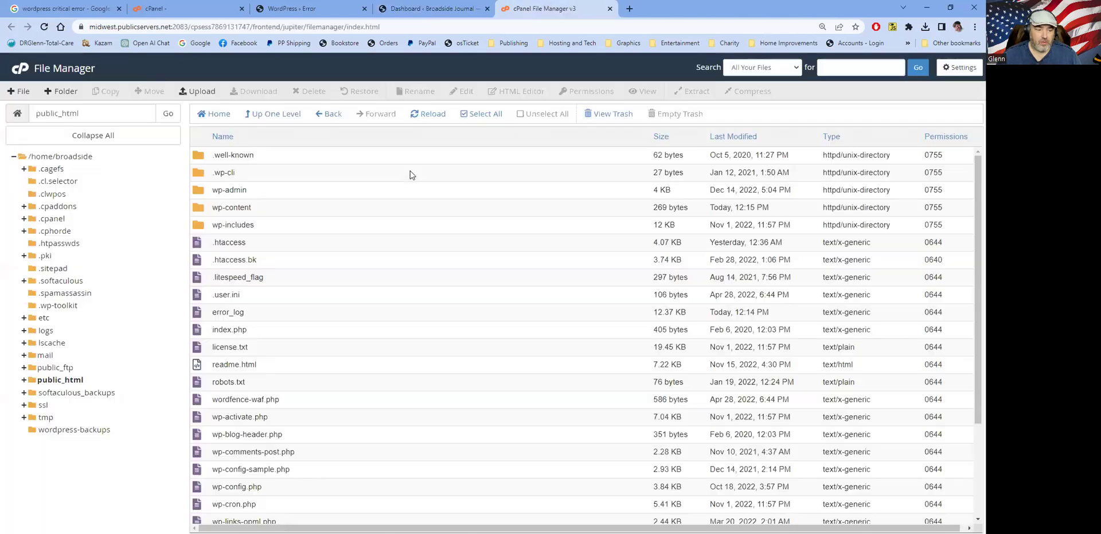
{"action": "double_click", "coordinate": [203, 209]}
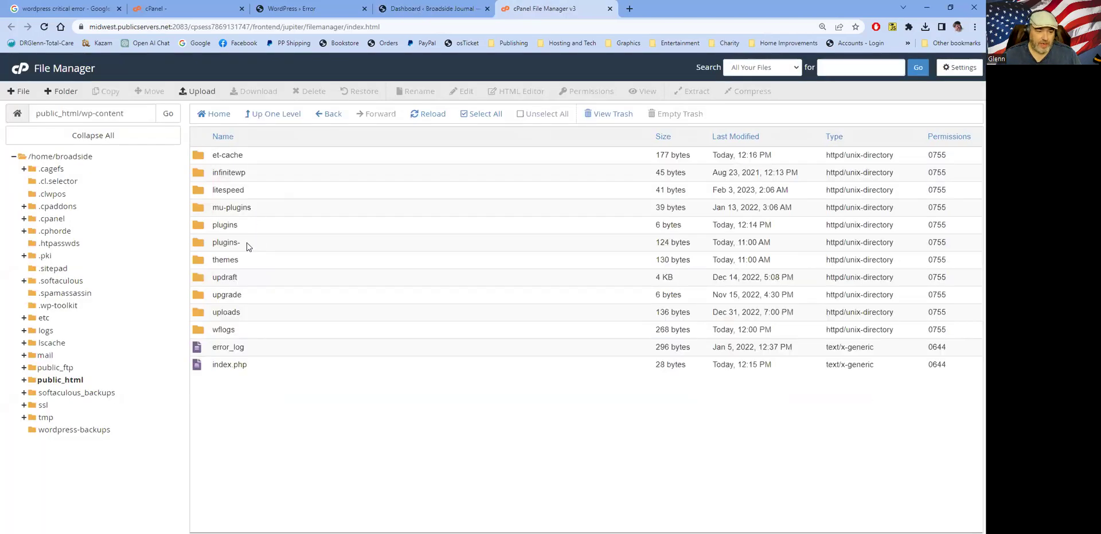
{"action": "left_click", "coordinate": [246, 242]}
{"action": "left_click", "coordinate": [451, 7]}
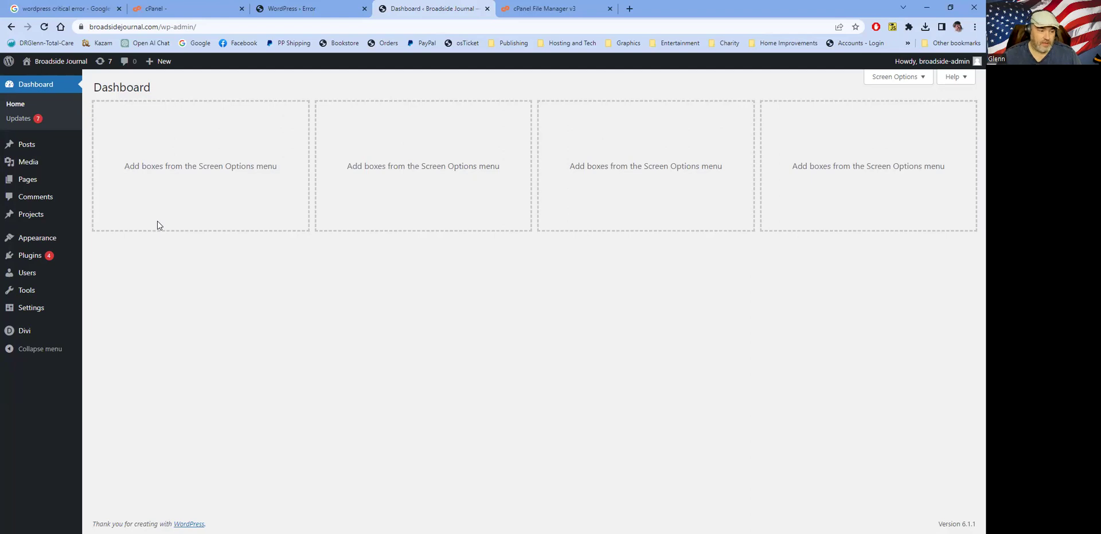
{"action": "mouse_move", "coordinate": [31, 262]}
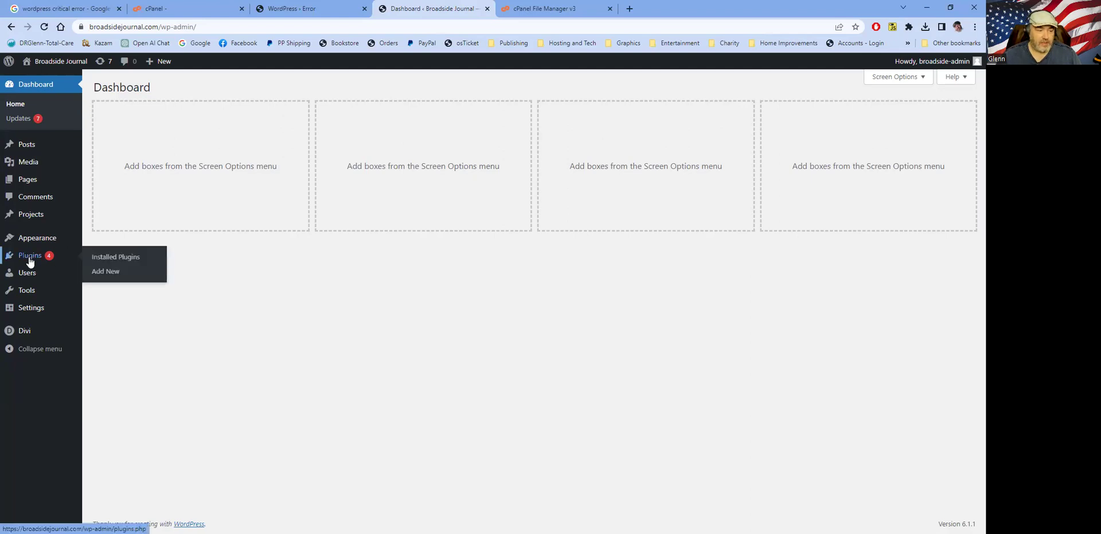
{"action": "left_click", "coordinate": [30, 262]}
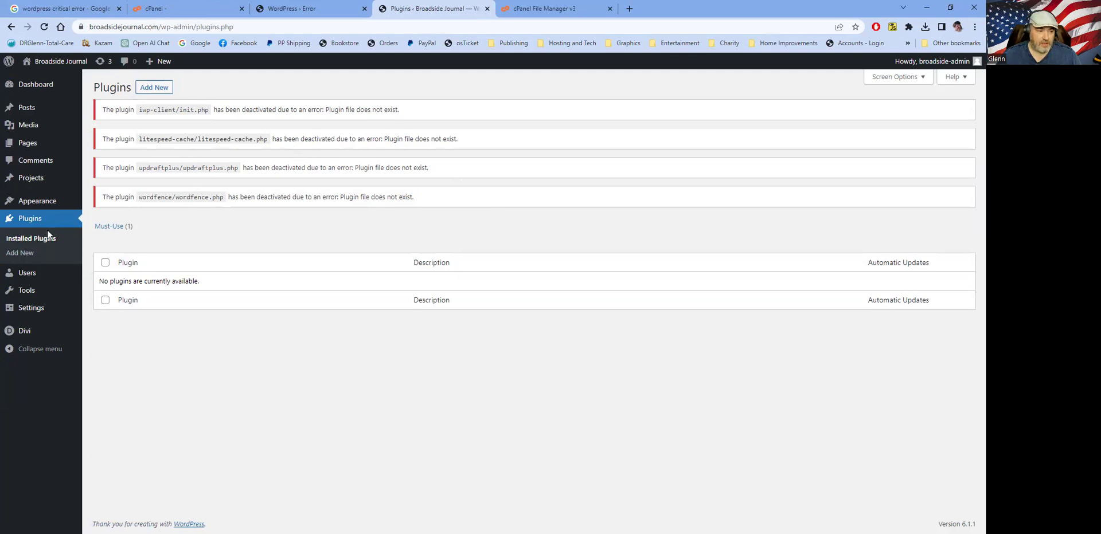
{"action": "left_click", "coordinate": [34, 224]}
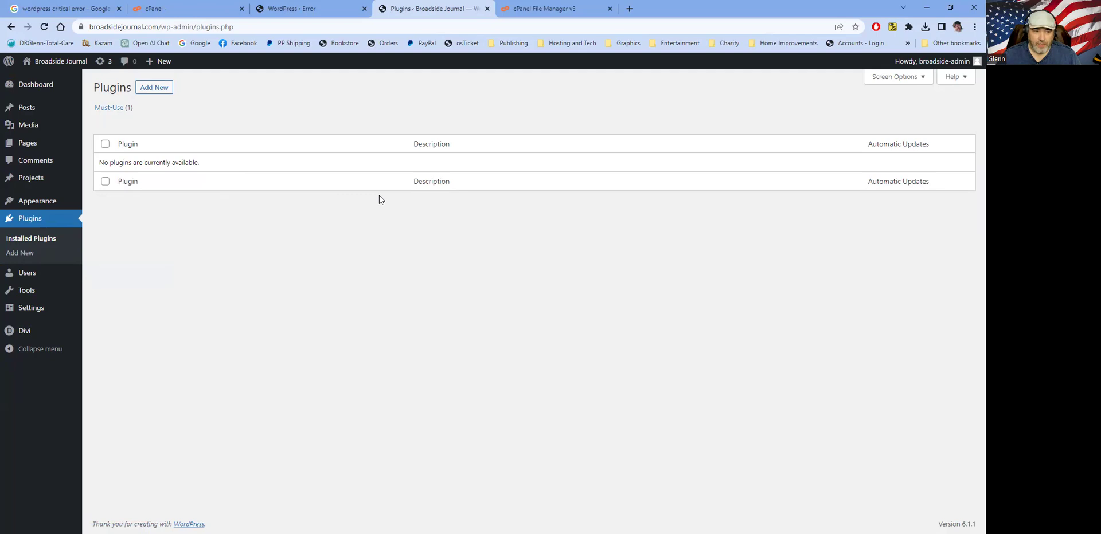
Move the empty plugins folder in wp-content to the trash
{"action": "left_click", "coordinate": [561, 8]}
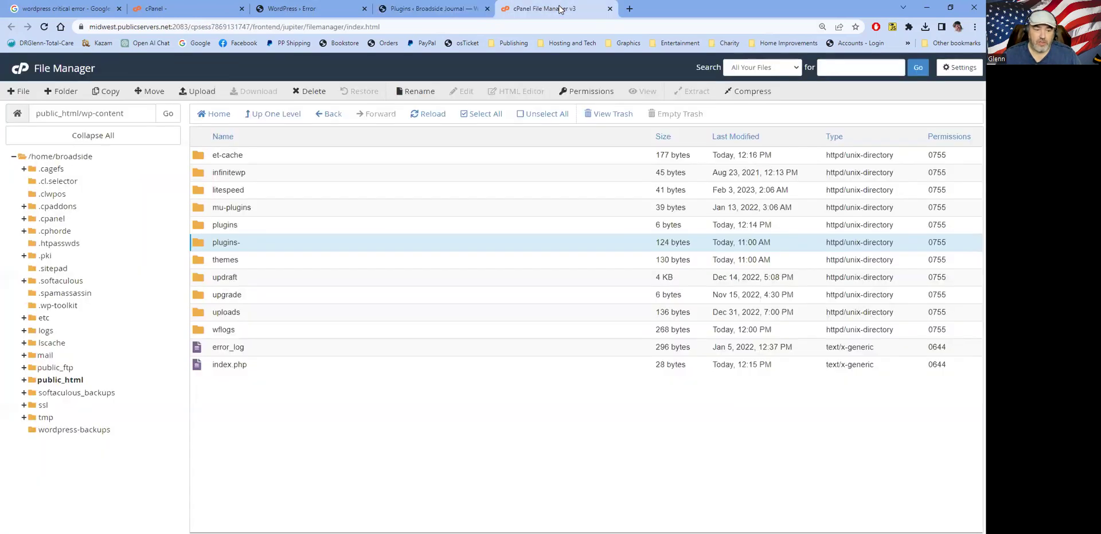
{"action": "left_click", "coordinate": [258, 226]}
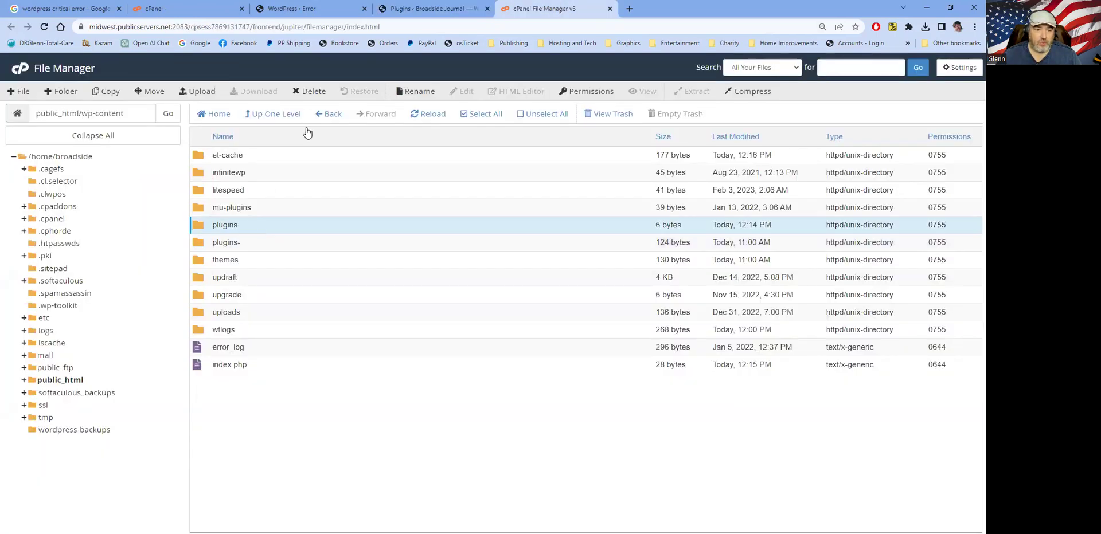
{"action": "key", "text": "Delete"}
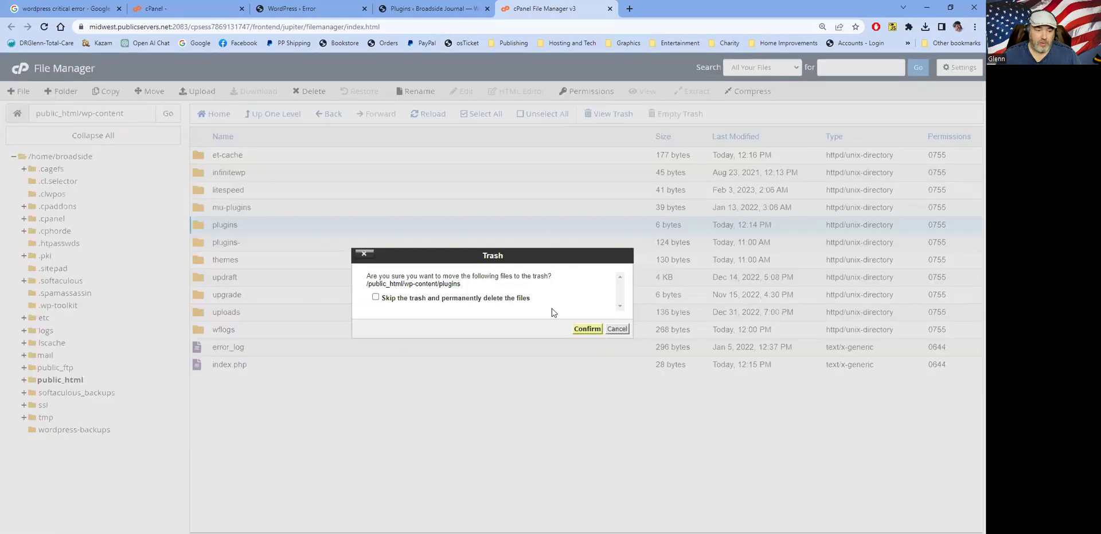
{"action": "key", "text": "Return"}
Rename 'plugins-' back to 'plugins'
{"action": "left_click", "coordinate": [292, 231]}
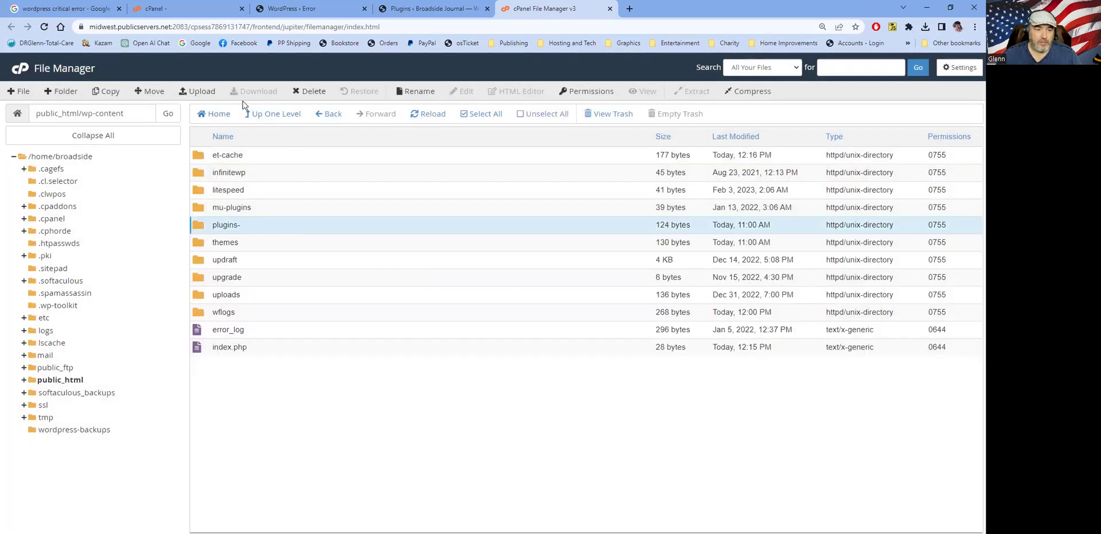
{"action": "key", "text": "F2"}
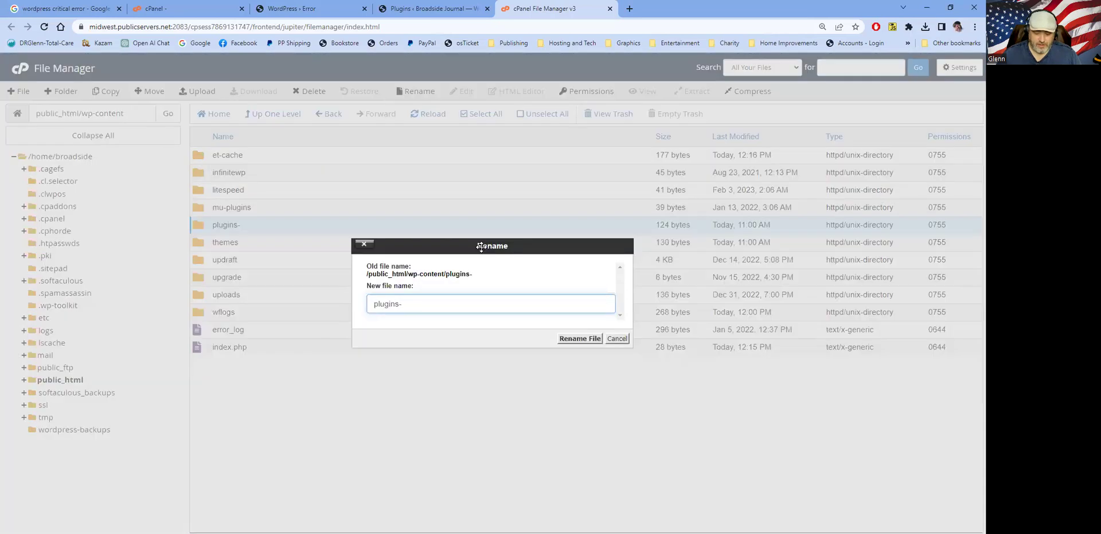
{"action": "key", "text": "BackSpace"}
{"action": "key", "text": "Return"}
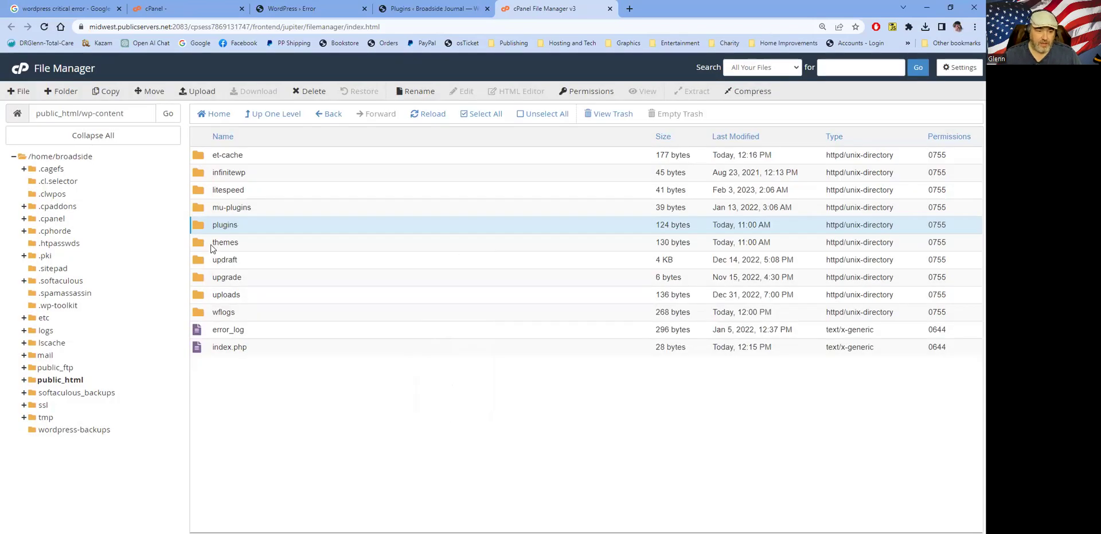
{"action": "left_click", "coordinate": [222, 229]}
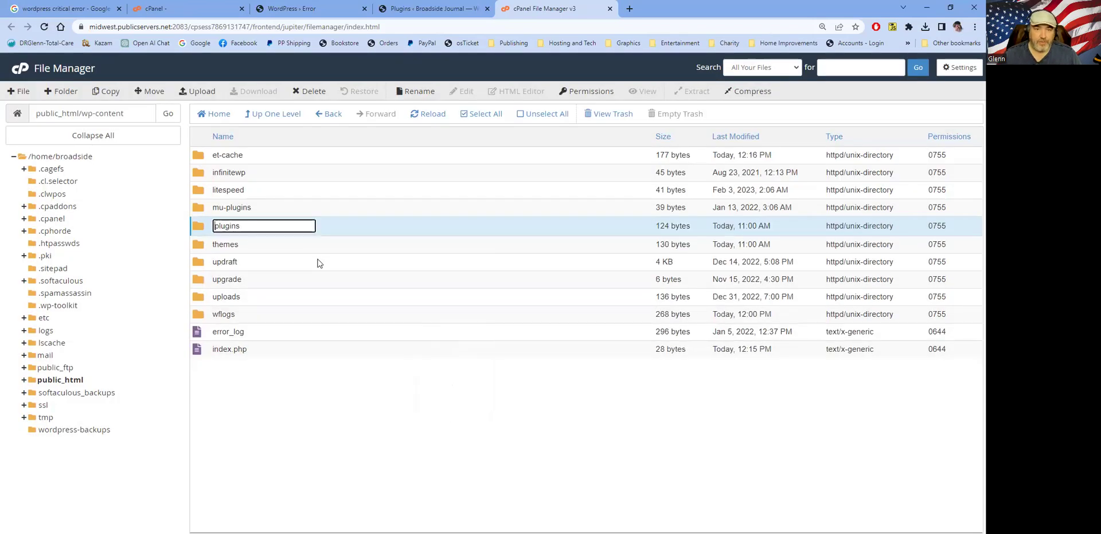
{"action": "left_click", "coordinate": [424, 8]}
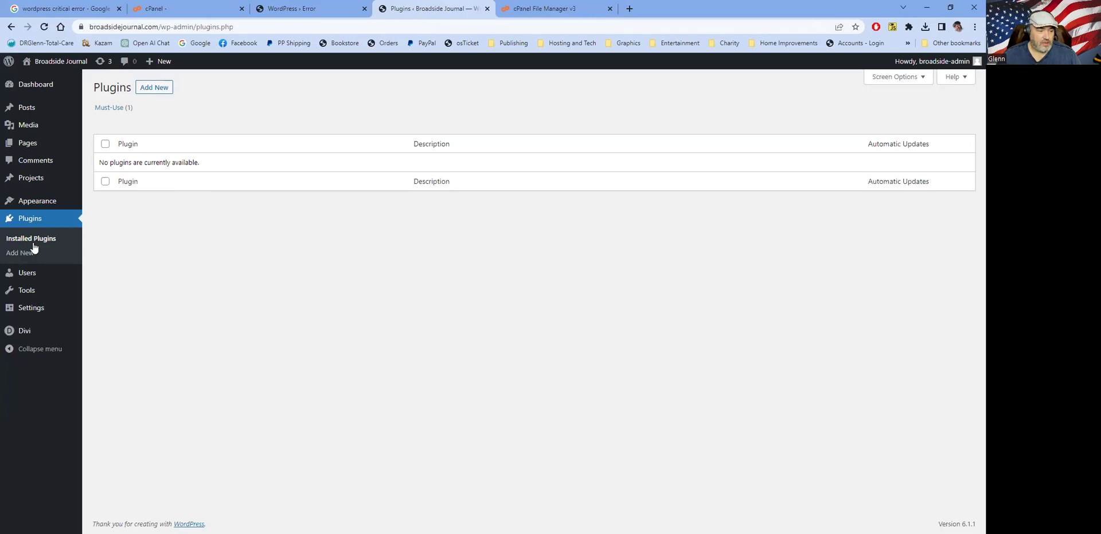
Bulk-update all four plugins, bringing LiteSpeed Cache to 5.3.2, UpdraftPlus 1.22.24, Wordfence 7.9.0
{"action": "left_click", "coordinate": [31, 224]}
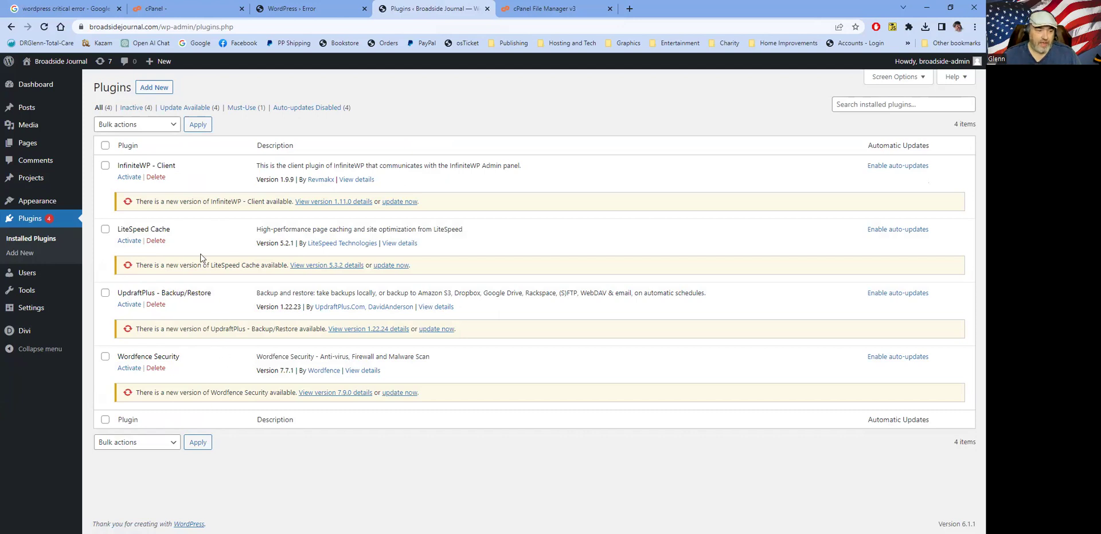
{"action": "left_click", "coordinate": [105, 145]}
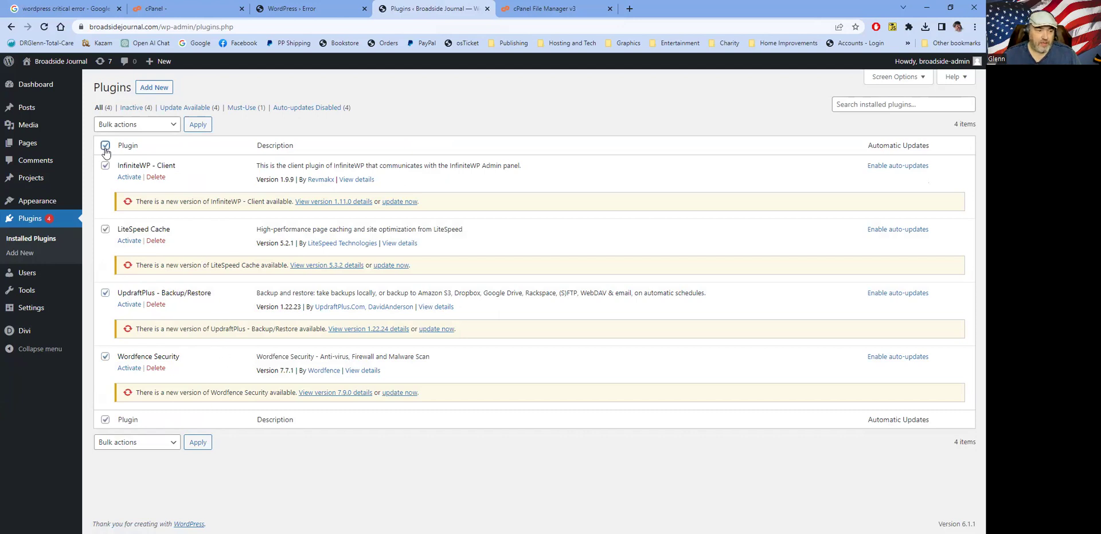
{"action": "left_click", "coordinate": [122, 125]}
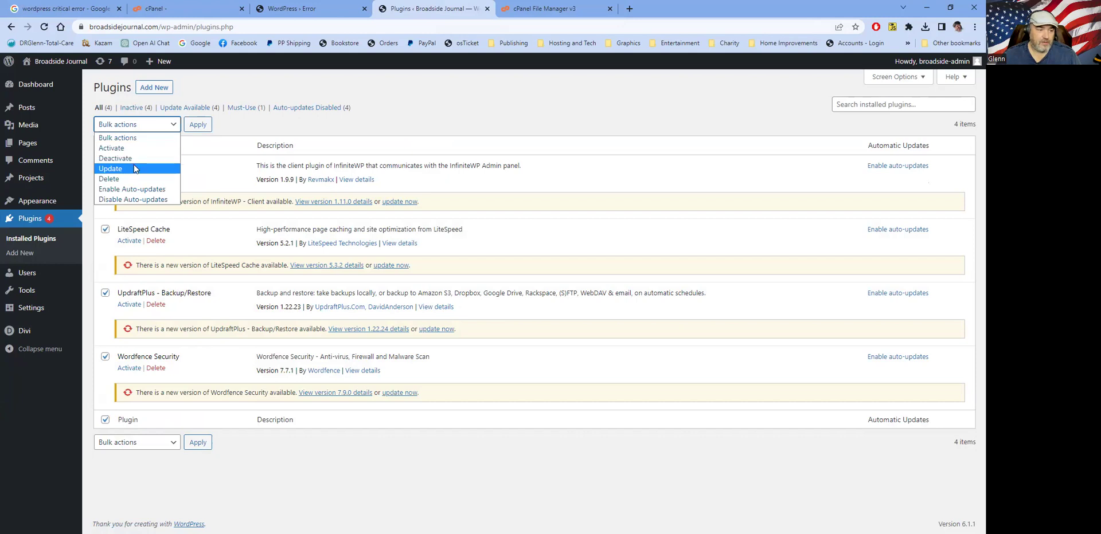
{"action": "left_click", "coordinate": [135, 168]}
{"action": "left_click", "coordinate": [198, 124]}
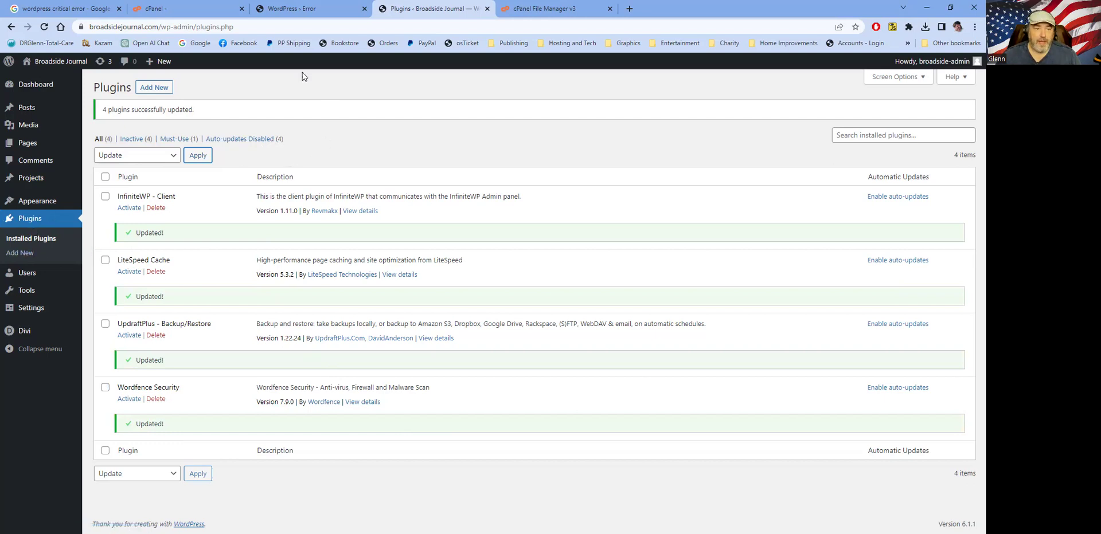
Load the broadsidejournal.com home page to confirm the critical error is gone
{"action": "left_click", "coordinate": [298, 12]}
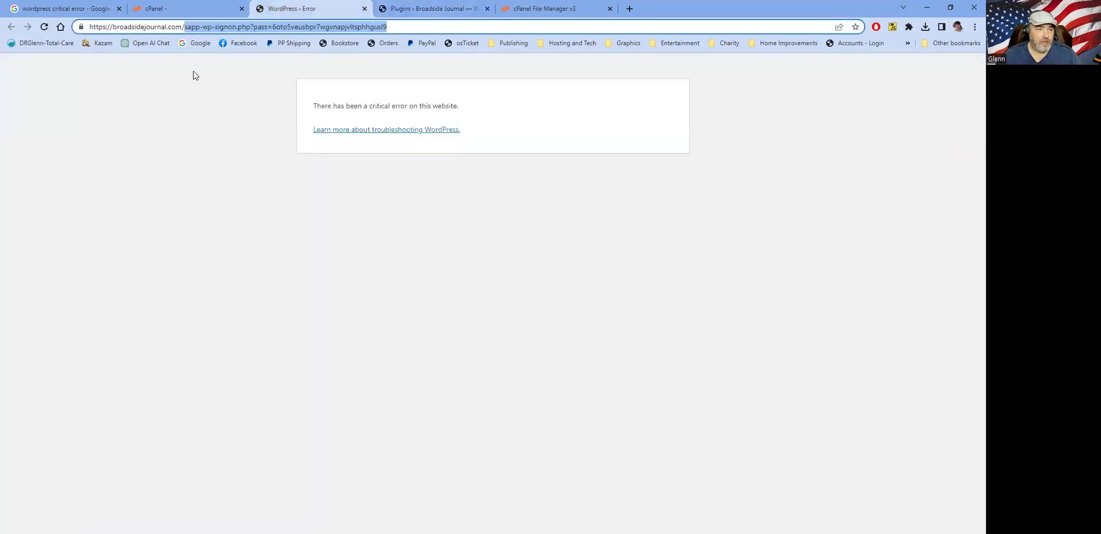
{"action": "left_click_drag", "start_coordinate": [185, 27], "coordinate": [429, 21]}
{"action": "key", "text": "BackSpace"}
{"action": "key", "text": "Return"}
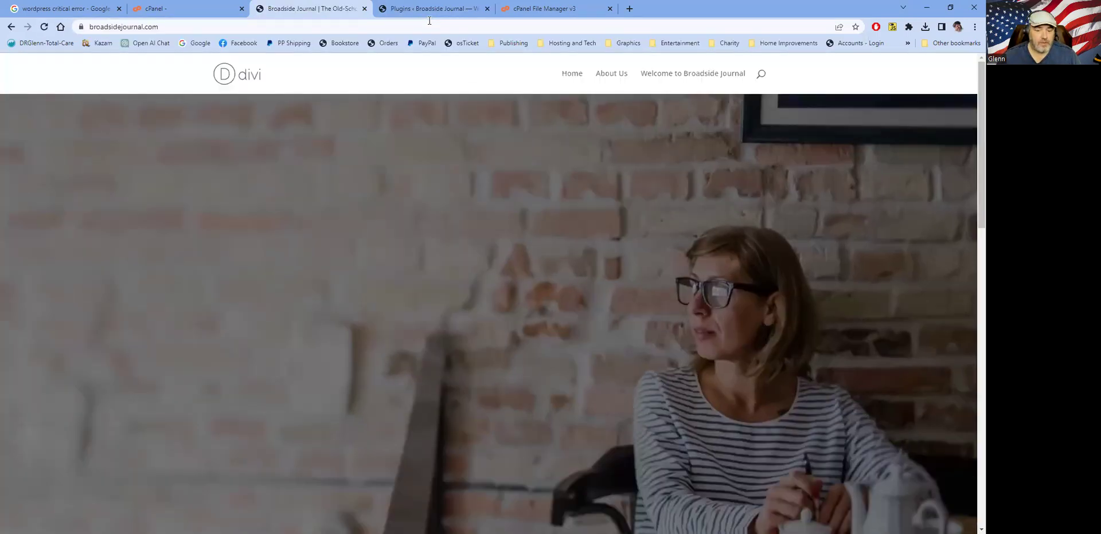
Bulk-activate all four plugins on the Plugins page
{"action": "left_click", "coordinate": [460, 12]}
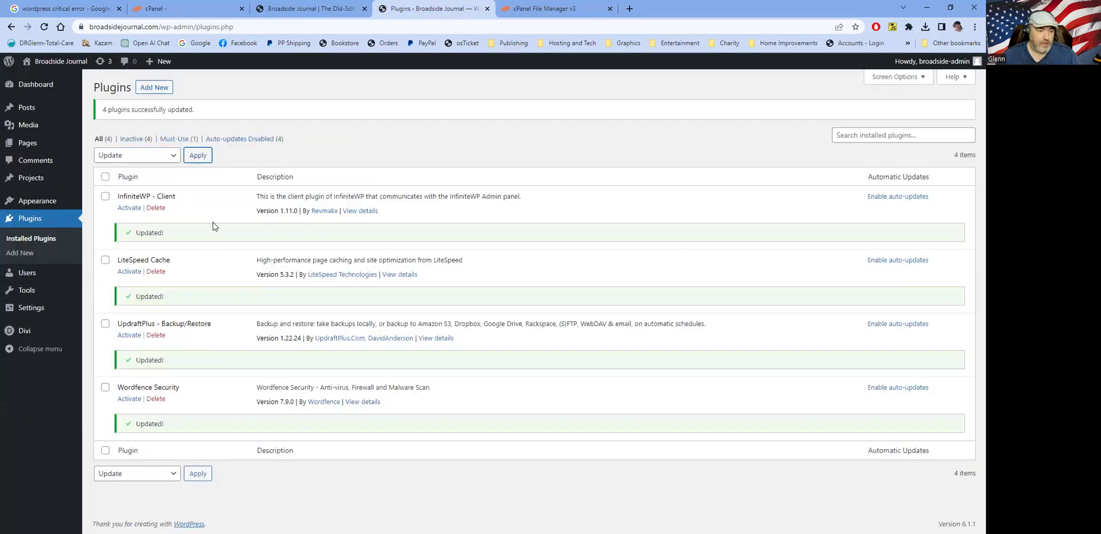
{"action": "left_click", "coordinate": [105, 177]}
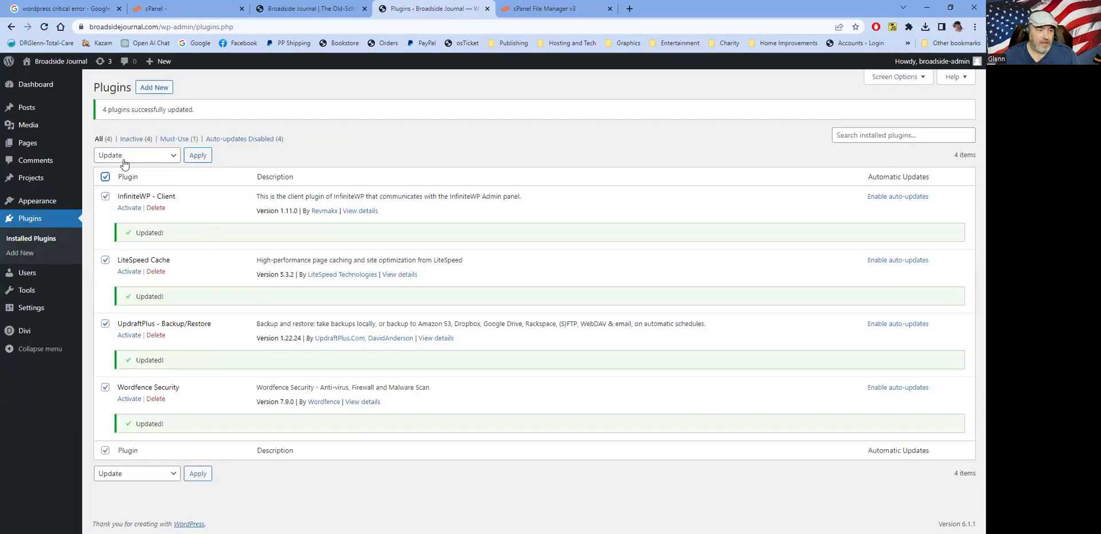
{"action": "left_click", "coordinate": [123, 155]}
{"action": "left_click", "coordinate": [112, 178]}
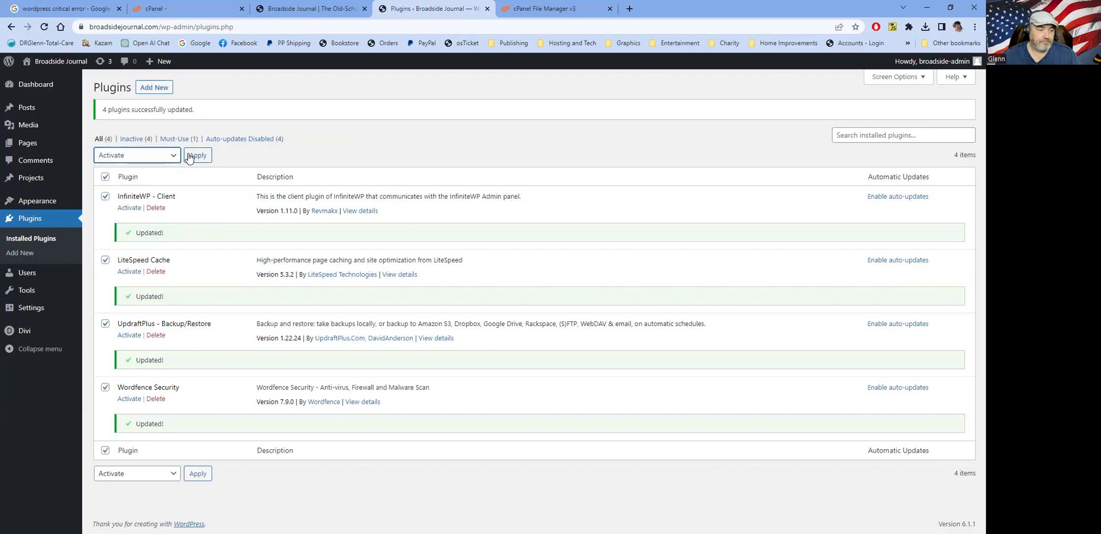
{"action": "left_click", "coordinate": [198, 155]}
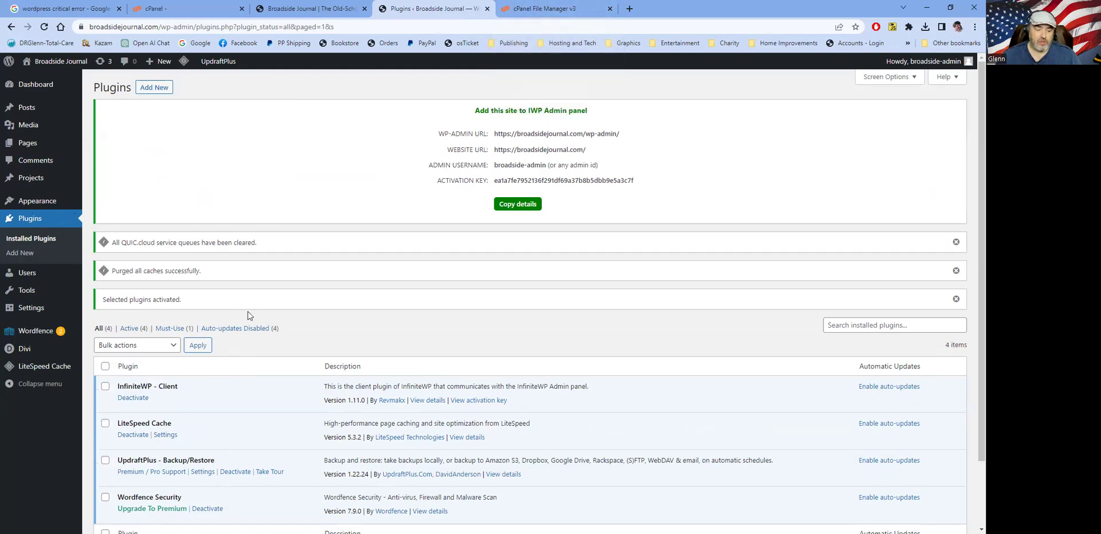
Go from the Plugins list to the Wordfence dashboard
{"action": "scroll", "coordinate": [221, 390], "scroll_direction": "down", "scroll_amount": 2}
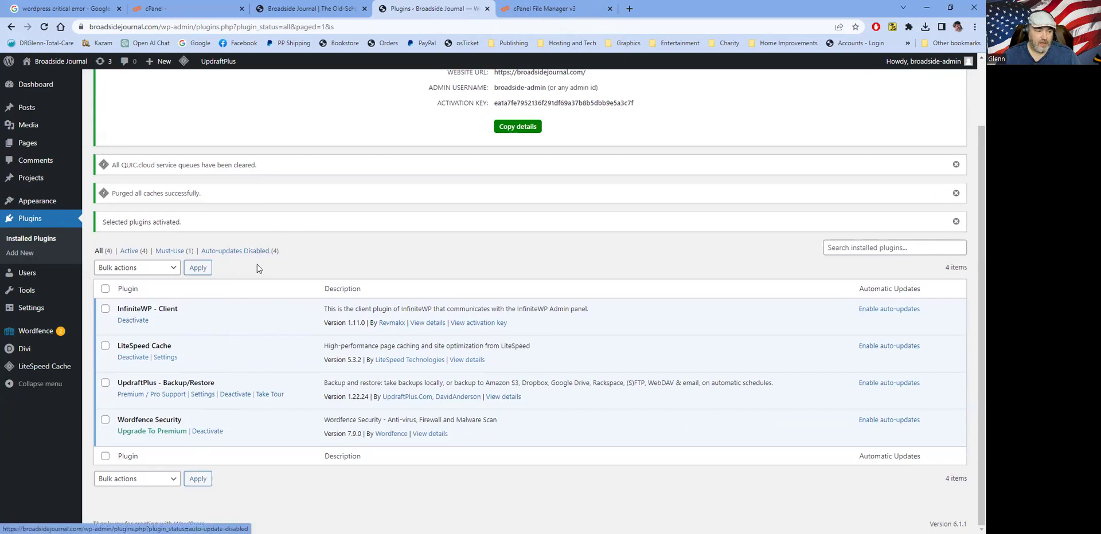
{"action": "left_click", "coordinate": [32, 333]}
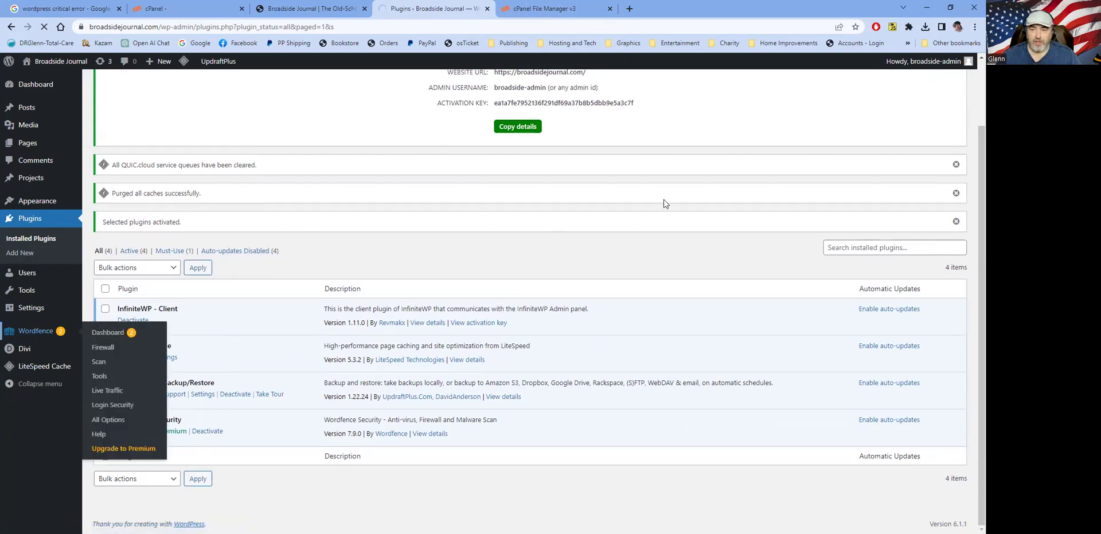